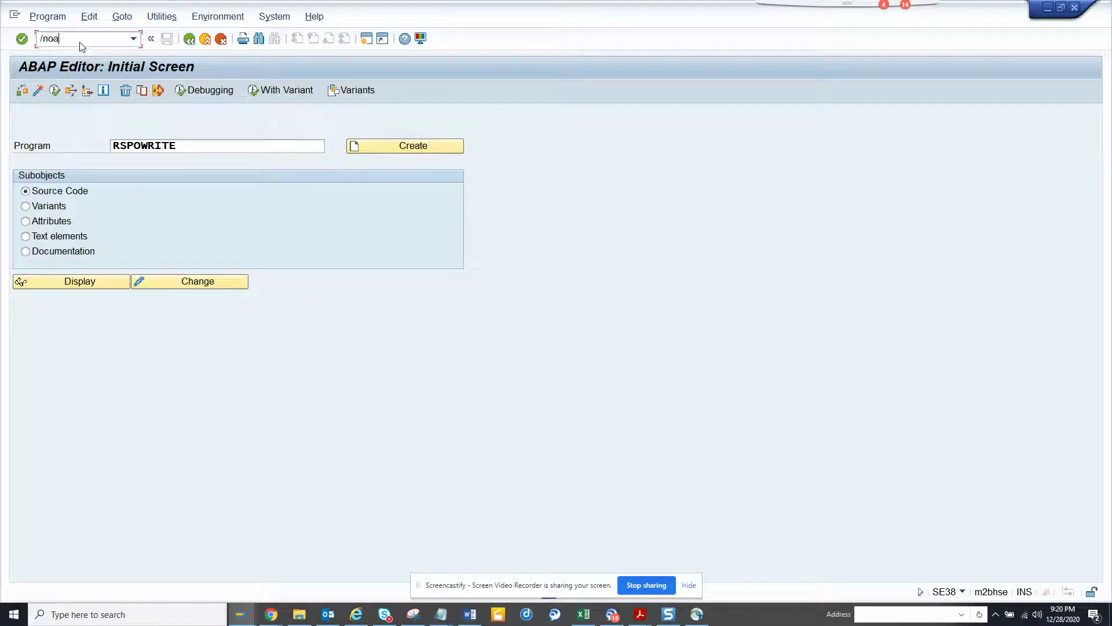
Open the content repository overview (OAC0) and begin entering a new transaction code.
{"action": "key", "text": "Return"}
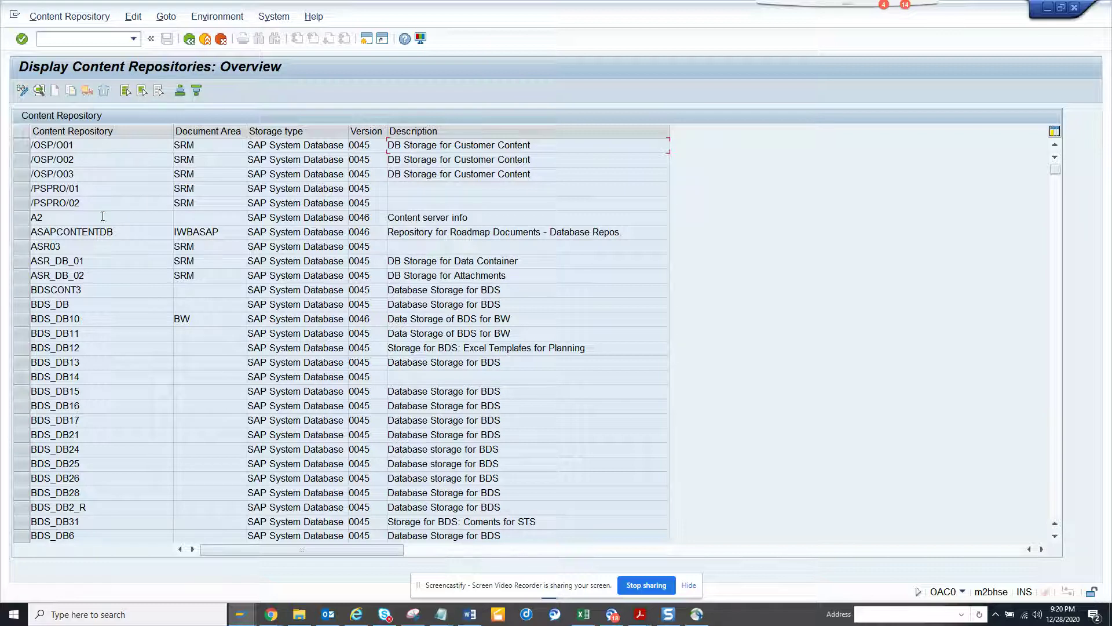
{"action": "left_click", "coordinate": [98, 40]}
{"action": "type", "text": "/no"}
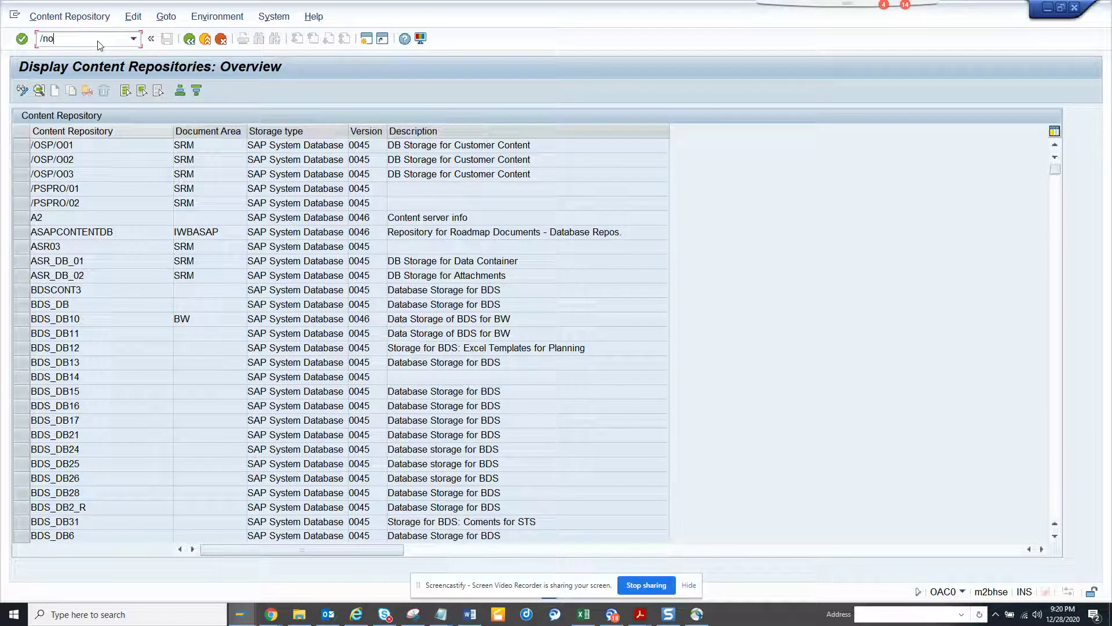
{"action": "type", "text": "ack"}
Run the OACK customizing check and drill from a Doc. Types error into Global document types.
{"action": "key", "text": "Return"}
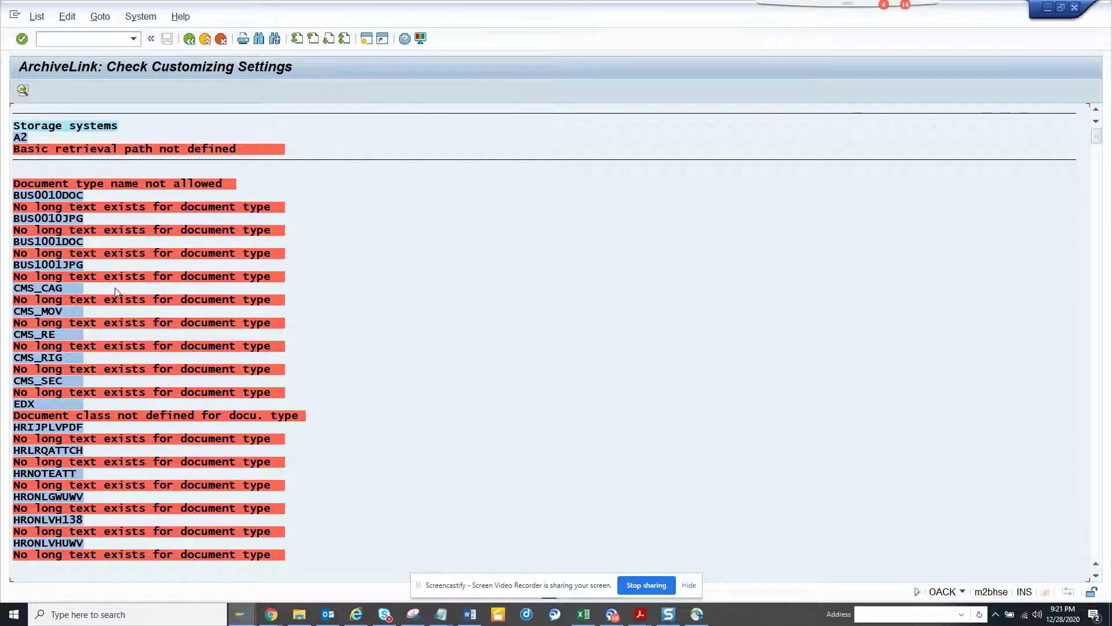
{"action": "scroll", "coordinate": [175, 309], "scroll_direction": "down", "scroll_amount": 10}
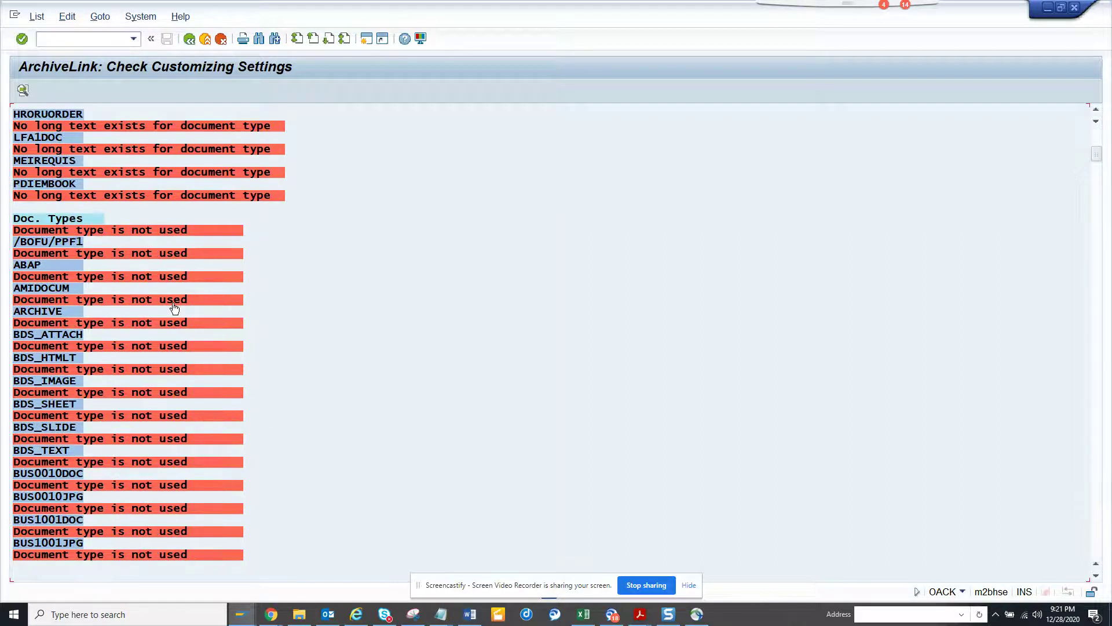
{"action": "double_click", "coordinate": [124, 232]}
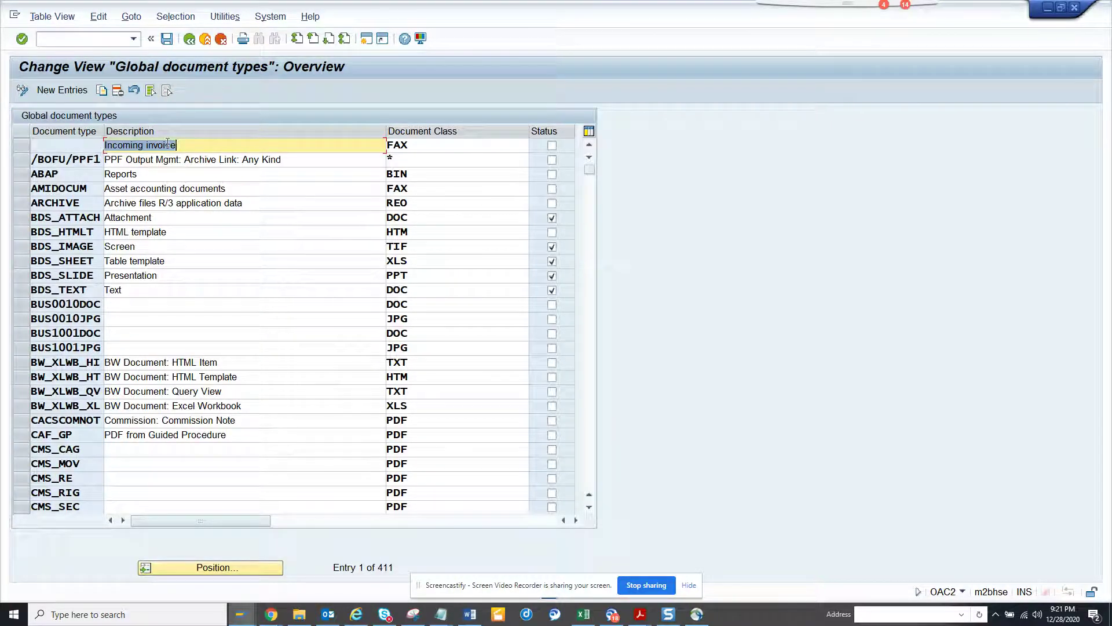
Go back from Global document types to the OACK results list.
{"action": "left_click", "coordinate": [189, 39]}
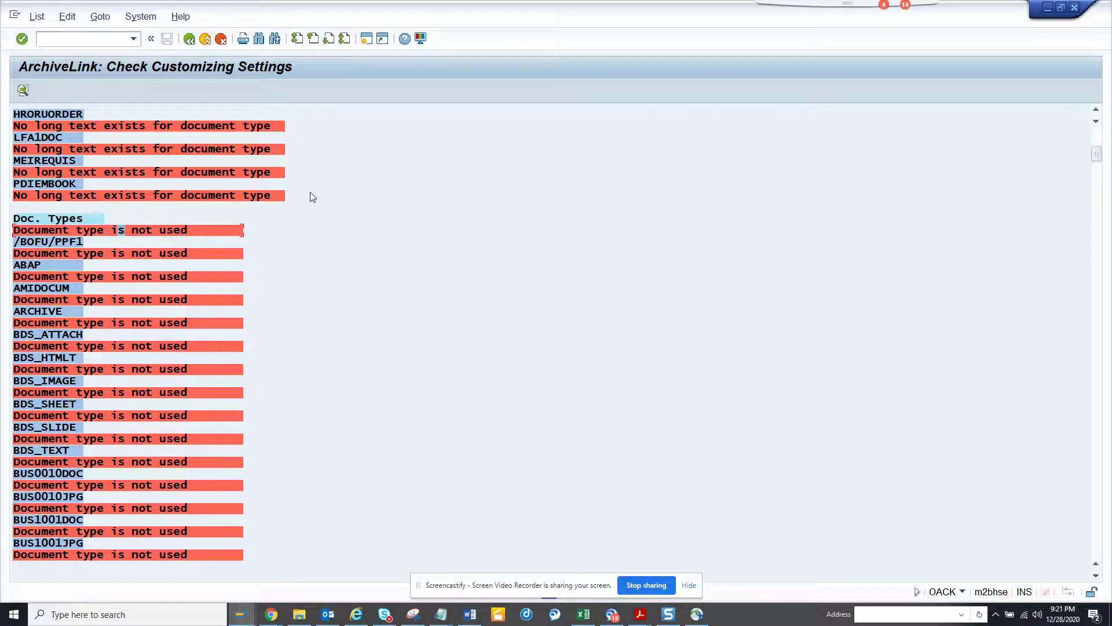
{"action": "scroll", "coordinate": [311, 192], "scroll_direction": "down", "scroll_amount": 10}
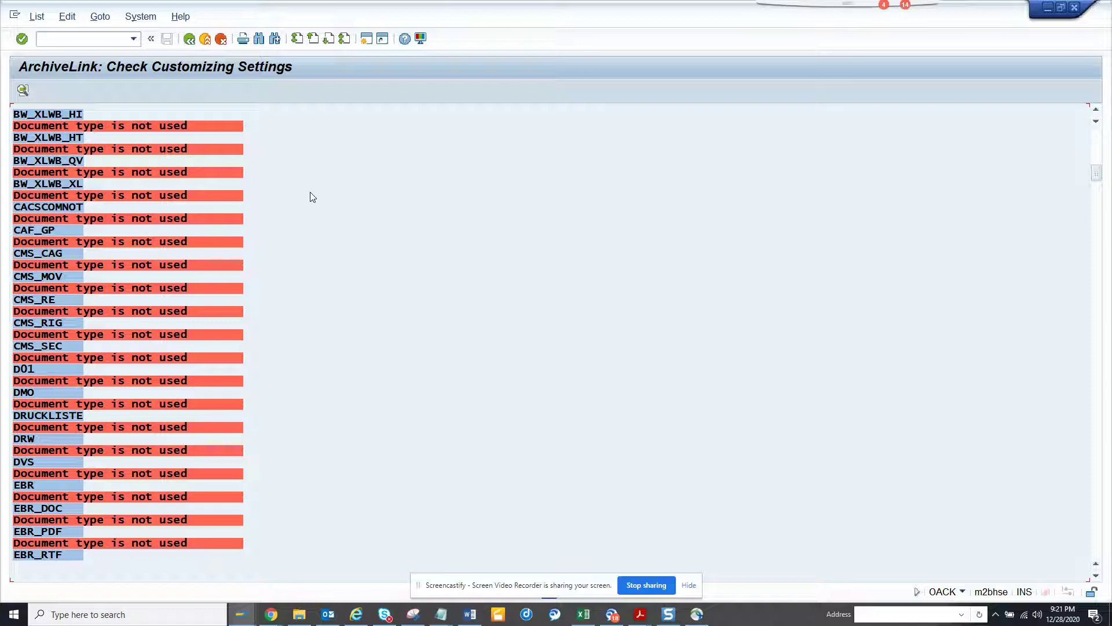